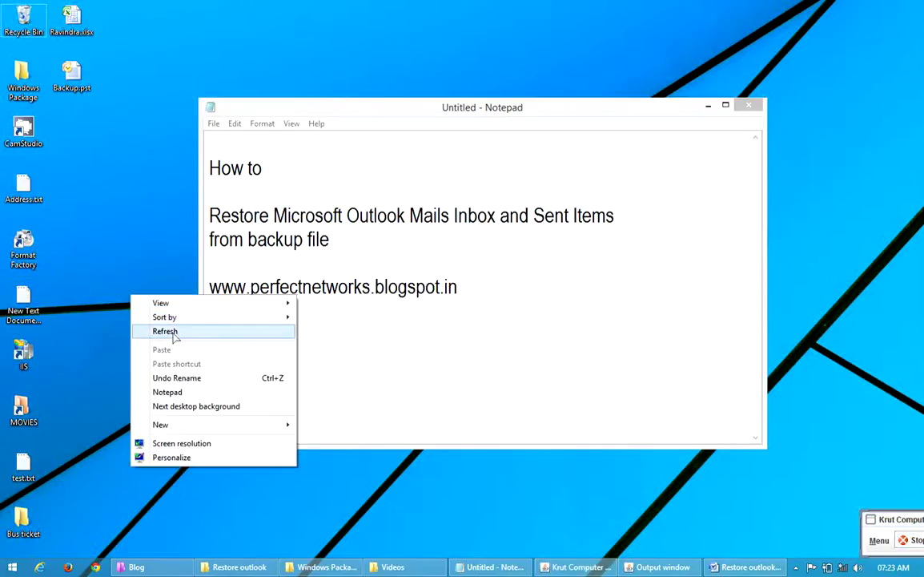
- Refresh the desktop a few times and point out the Backup.pst file
left_click(174, 337)
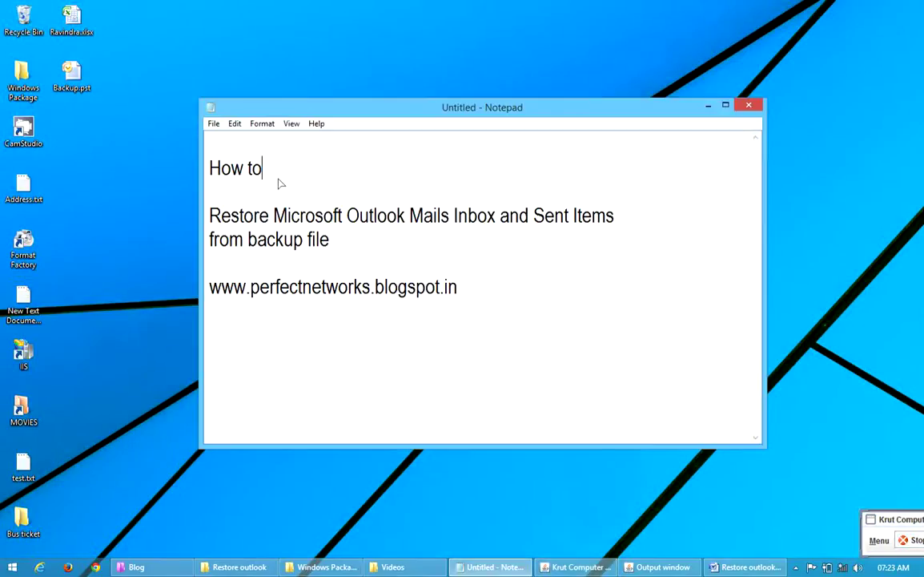
right_click(343, 31)
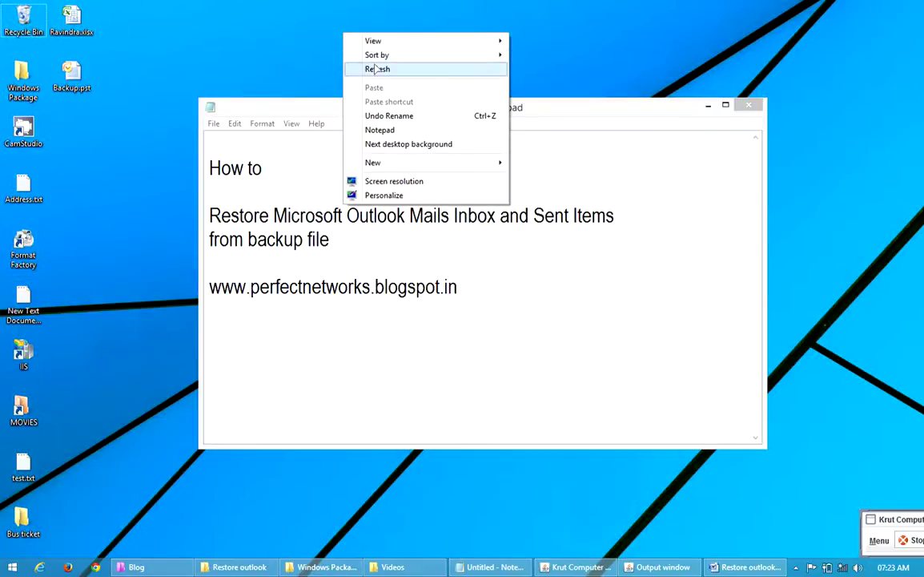
left_click(346, 66)
left_click(350, 168)
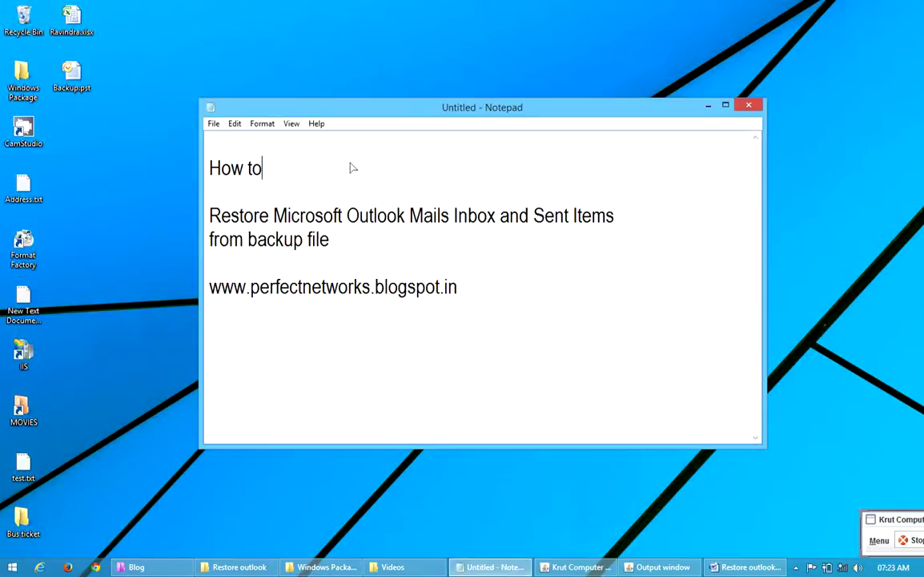
right_click(138, 209)
left_click(182, 243)
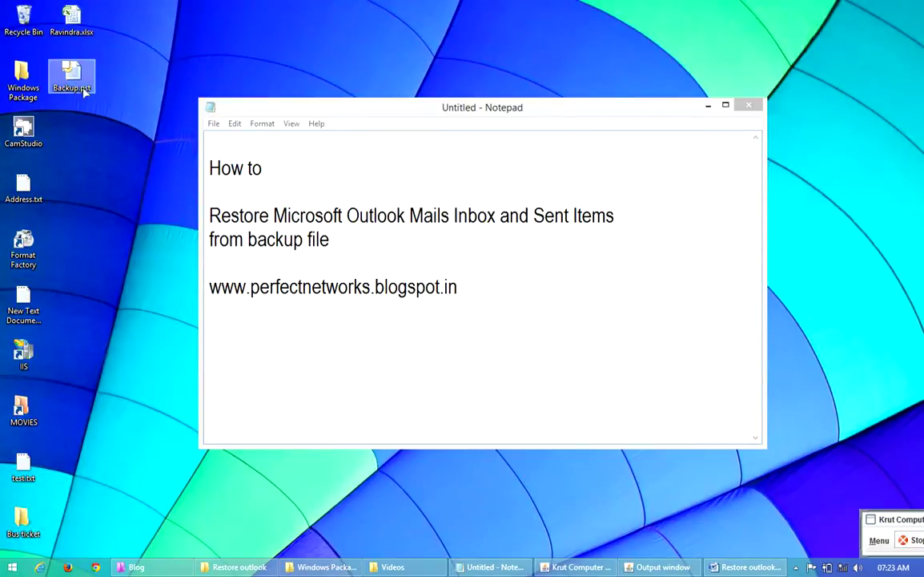
right_click(112, 146)
left_click(144, 181)
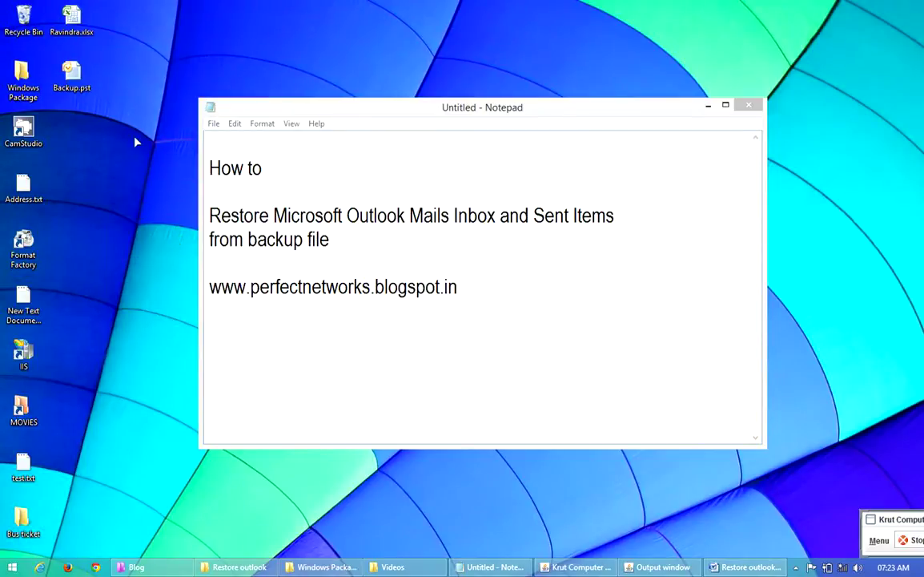
left_click(71, 77)
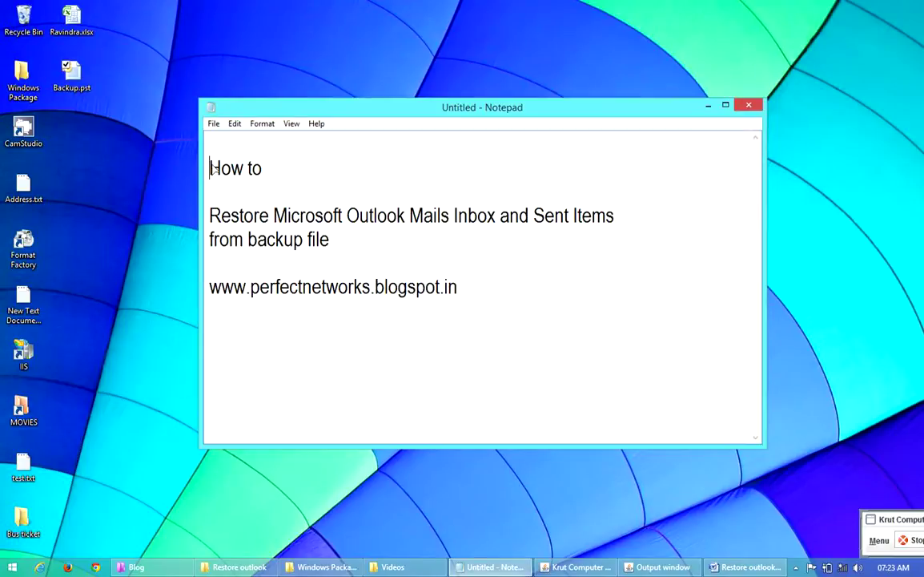
- Highlight the Notepad title lines about restoring Outlook from backup, then minimize the note
mouse_move(209, 168)
left_mouse_down()
mouse_move(264, 167)
mouse_move(209, 168)
left_mouse_up()
left_click(240, 169)
left_click_drag(211, 216, 564, 233)
left_click(416, 256)
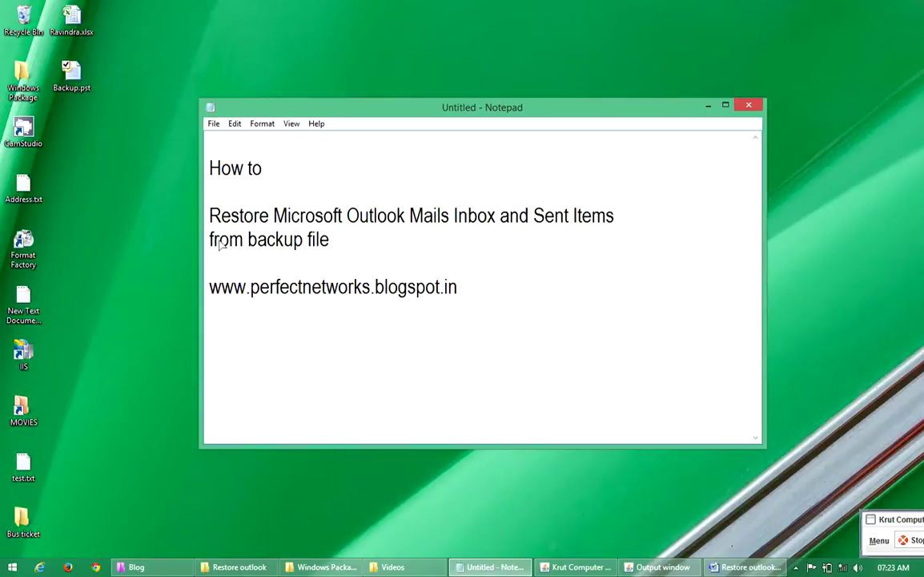
left_click_drag(218, 240, 338, 251)
left_click(708, 105)
right_click(253, 135)
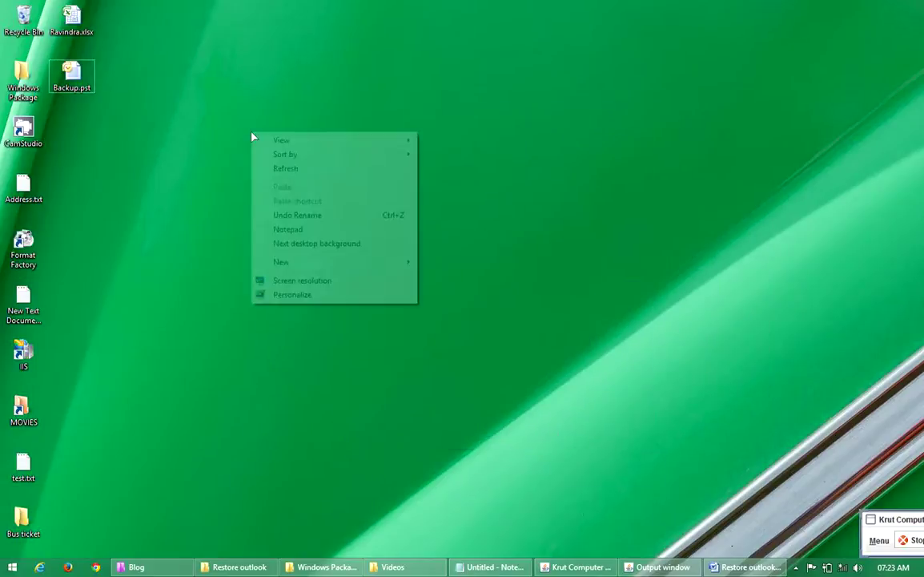
- Start Microsoft Office Outlook 2007 from the Microsoft Office group in the All apps list
left_click(310, 168)
left_click(10, 564)
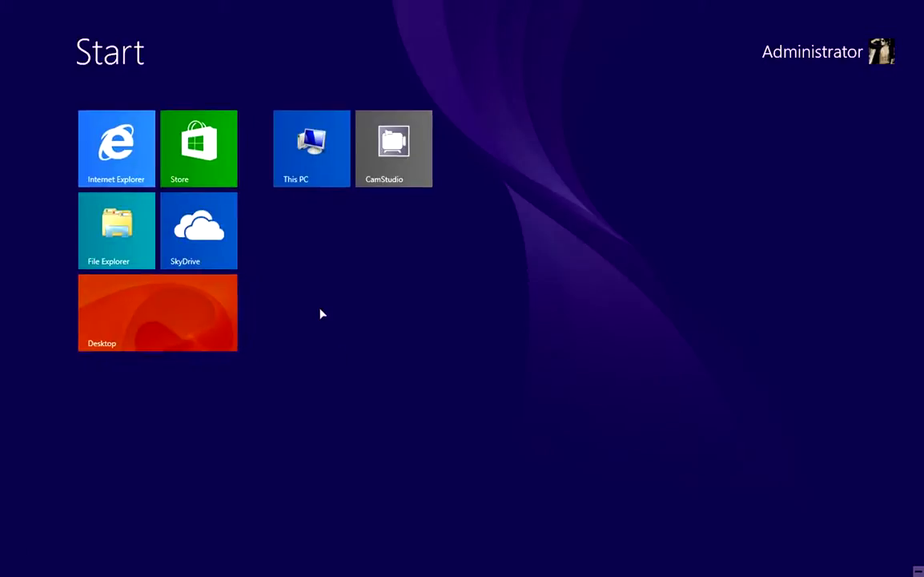
left_click(87, 542)
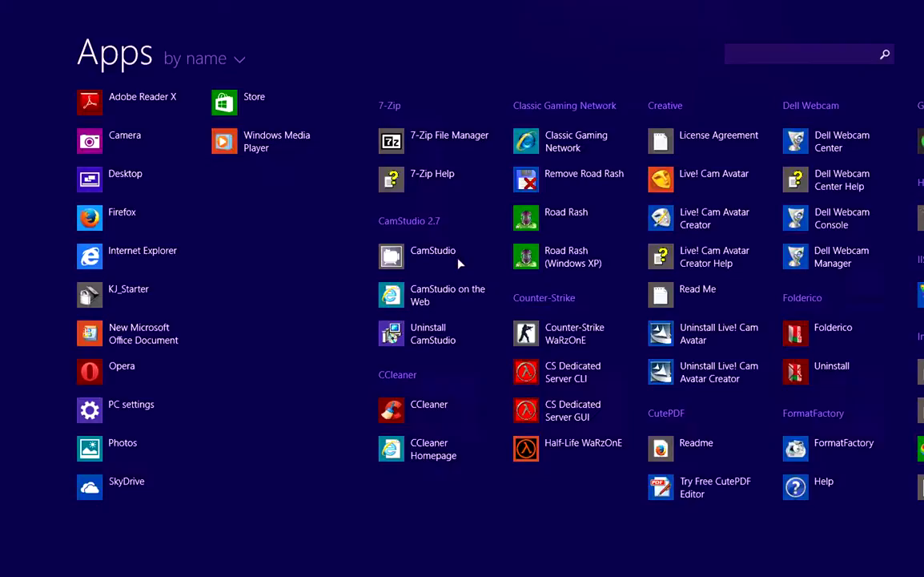
scroll(316, 298, "down", 3)
scroll(315, 300, "down", 5)
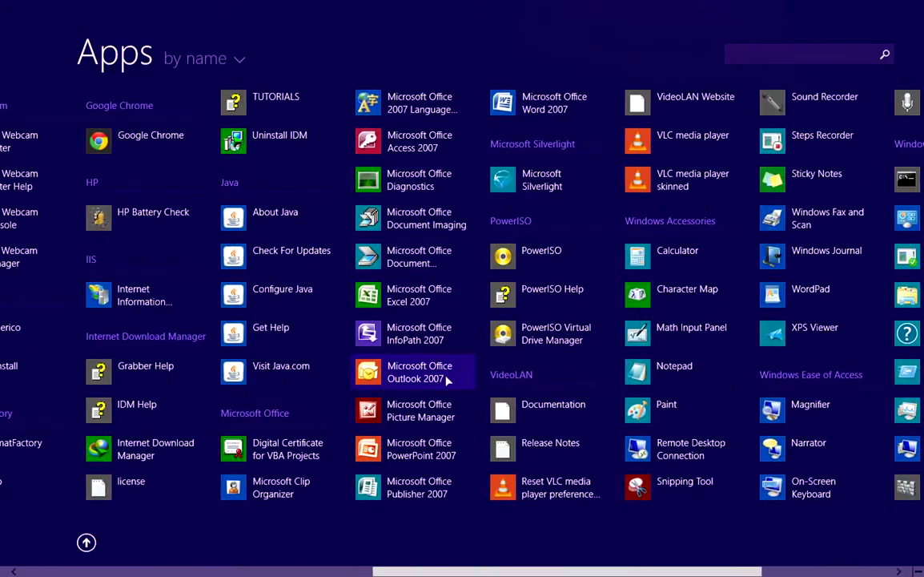
left_click(414, 380)
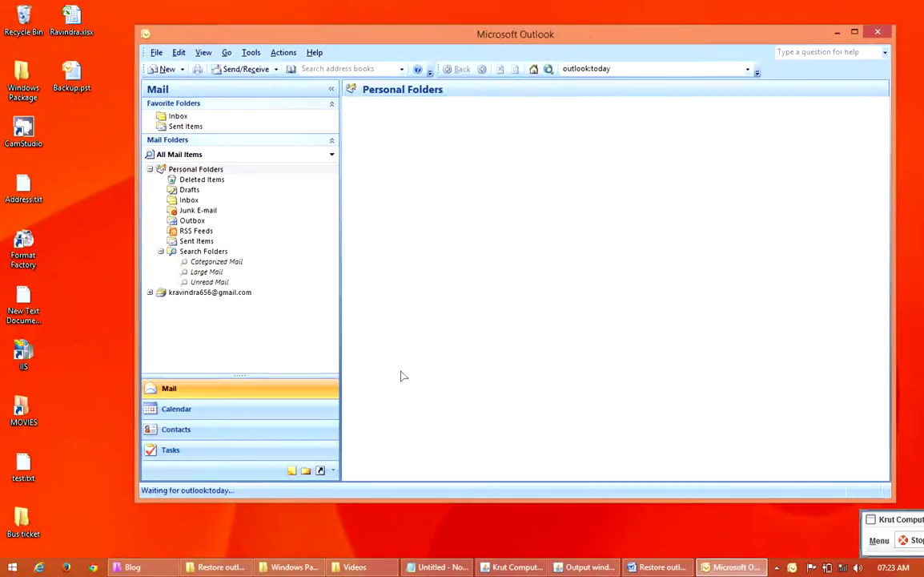
- Select every Inbox message with Ctrl+A and delete them
left_click(189, 201)
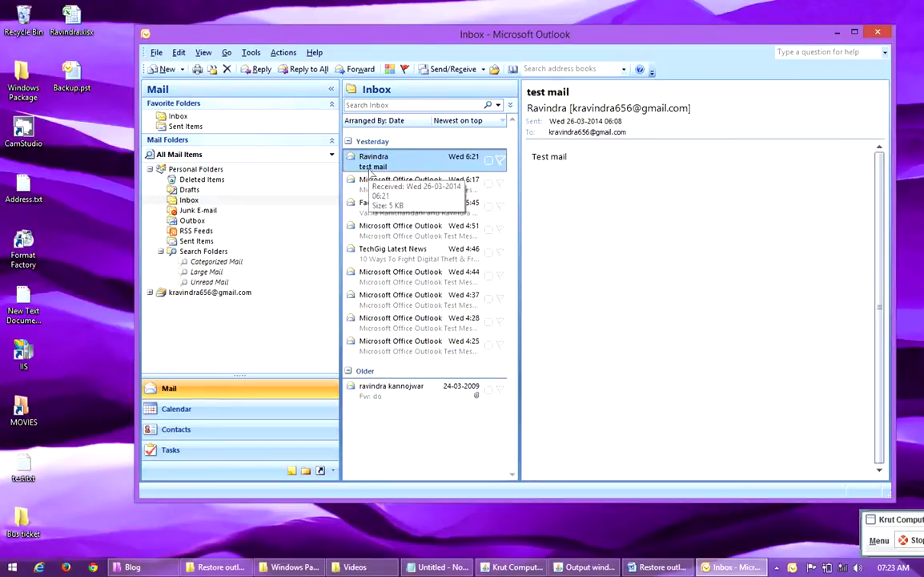
key("ctrl+a")
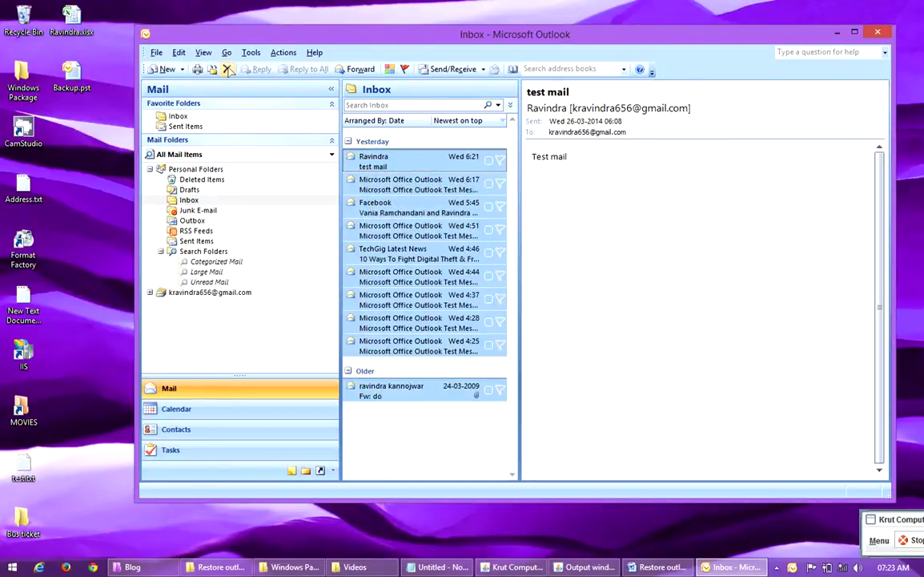
left_click(227, 70)
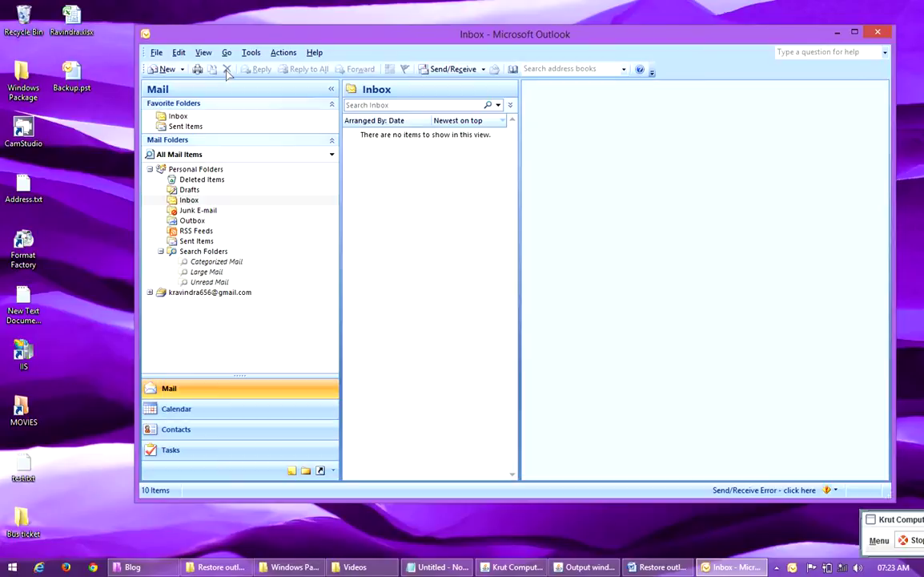
- Confirm the Inbox is empty, refresh the desktop and point out Backup.pst
left_click(190, 201)
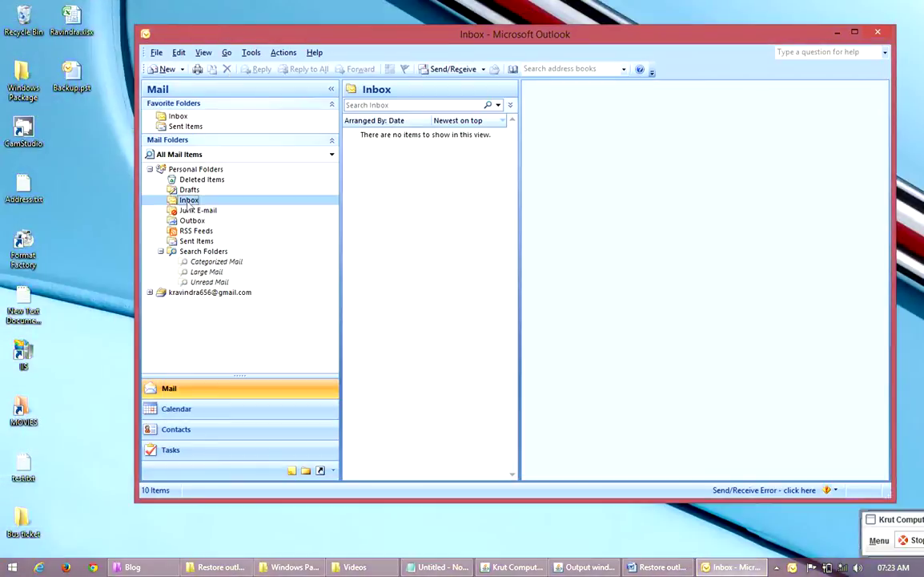
right_click(411, 234)
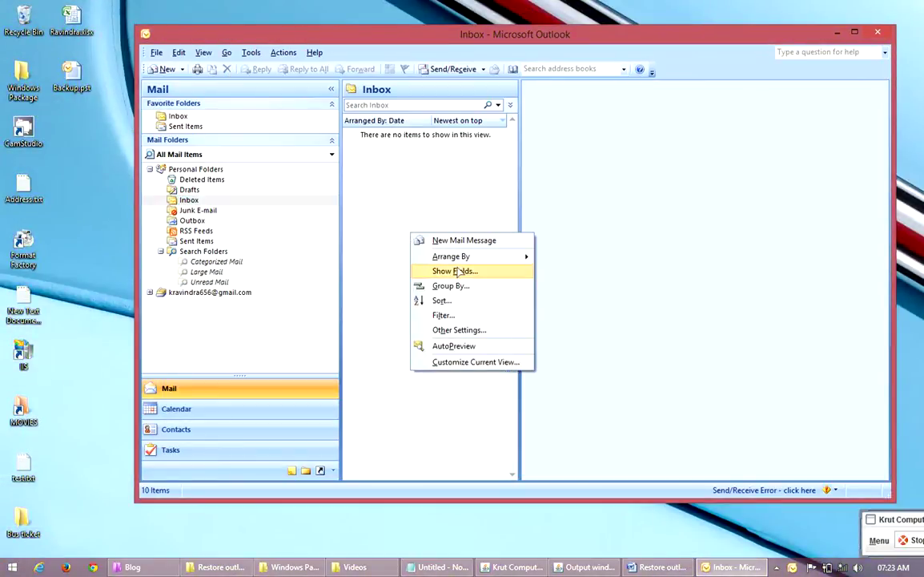
left_click(406, 208)
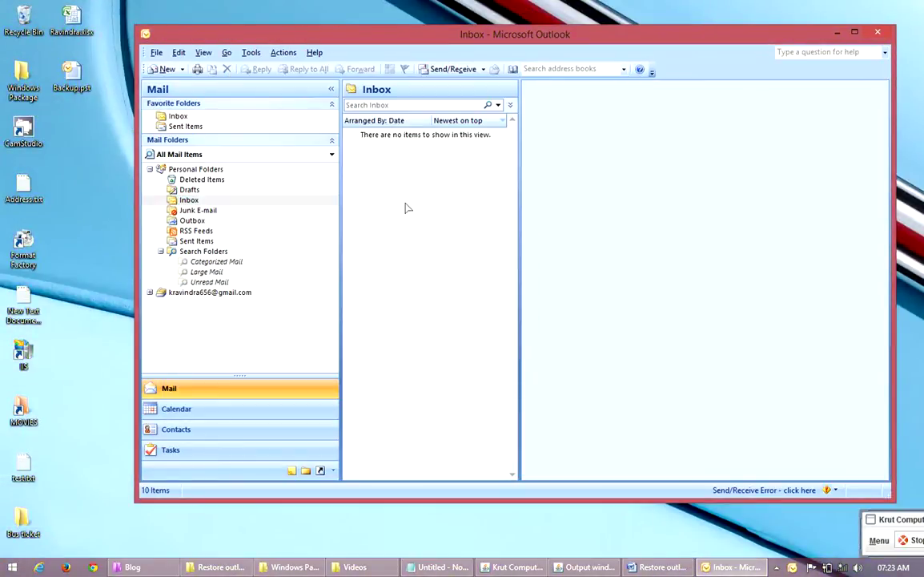
right_click(371, 524)
left_click(404, 388)
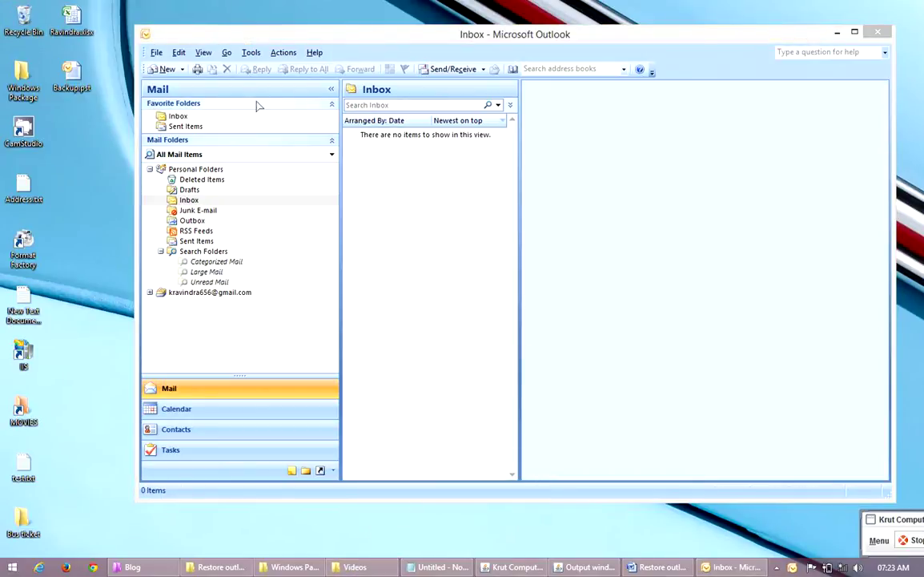
left_click(88, 80)
right_click(66, 178)
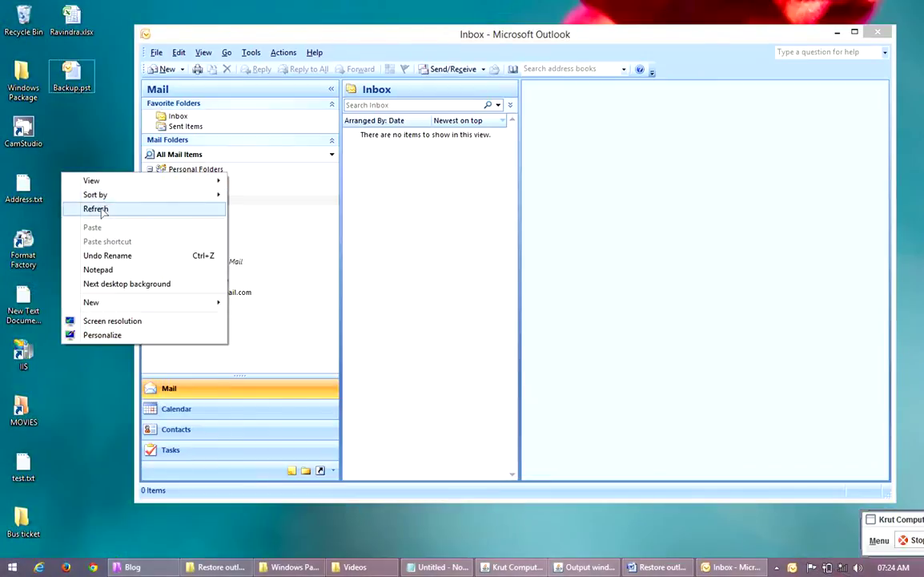
left_click(90, 205)
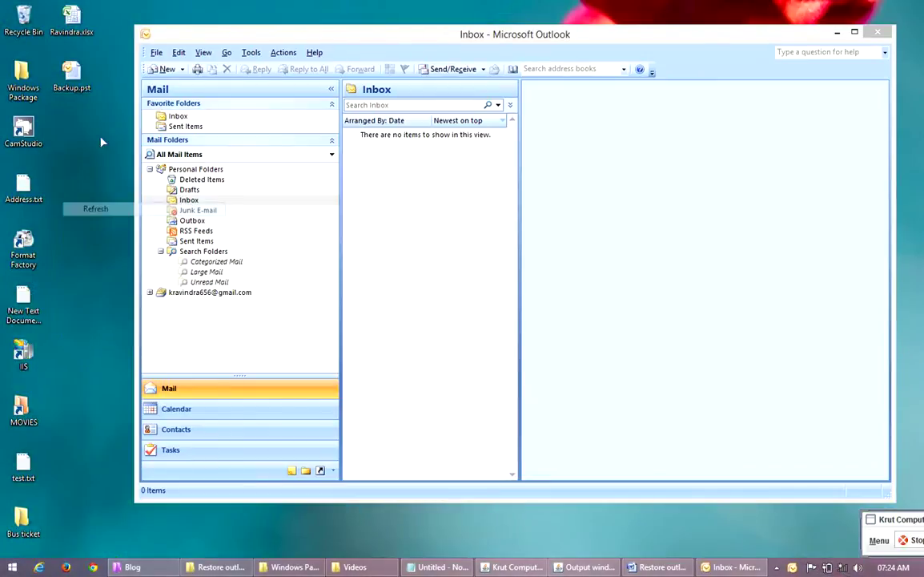
left_click(184, 200)
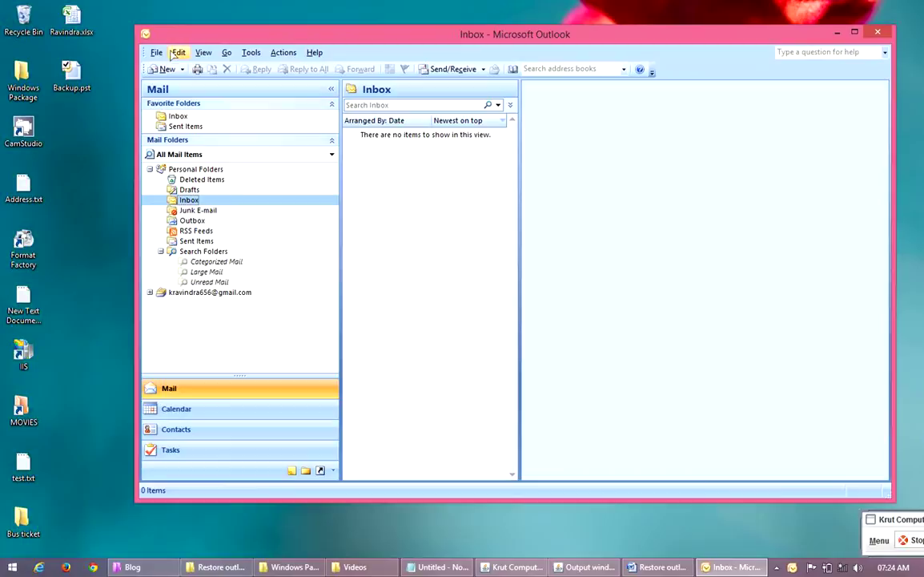
- Start File > Import and Export with 'Import from another program or file' selected
left_click(157, 53)
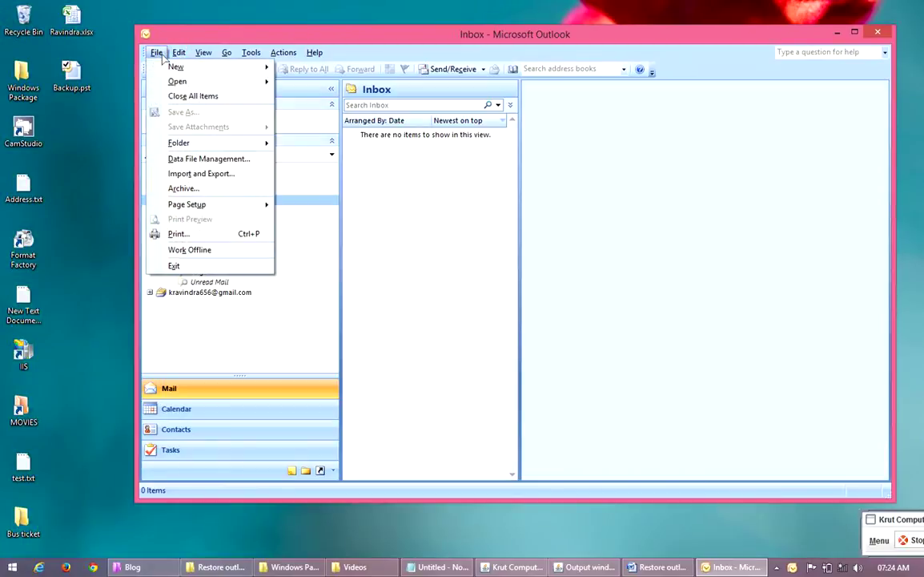
left_click(251, 175)
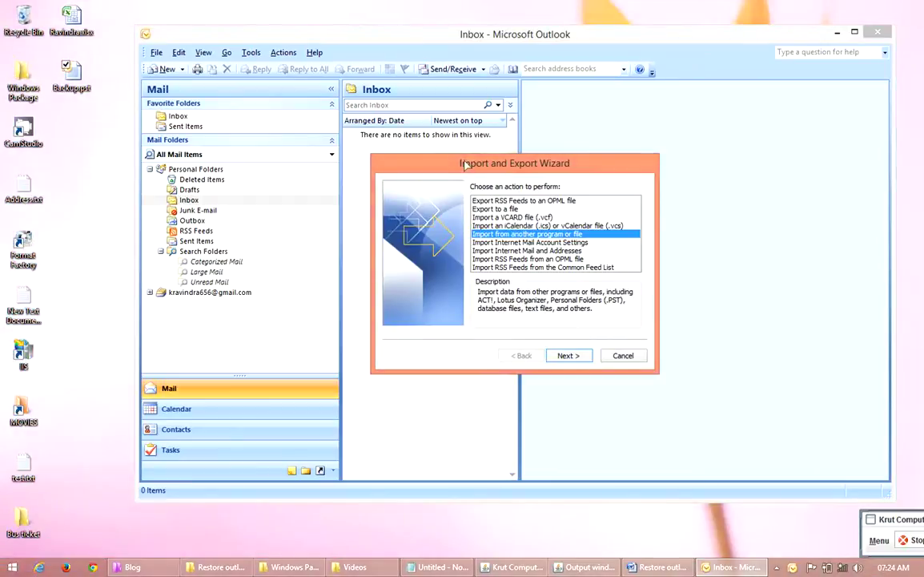
mouse_move(468, 168)
left_mouse_down()
mouse_move(338, 138)
mouse_move(305, 119)
left_mouse_up()
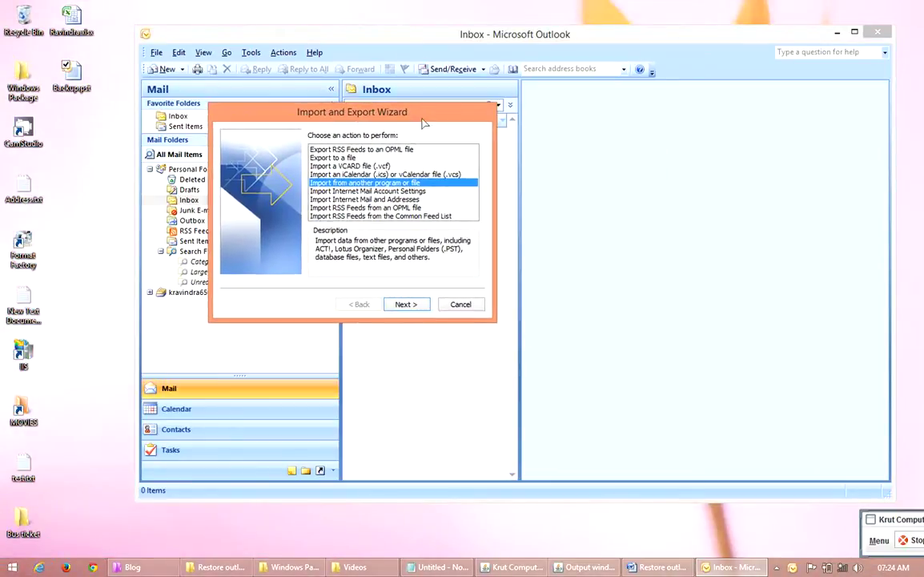
left_click(344, 158)
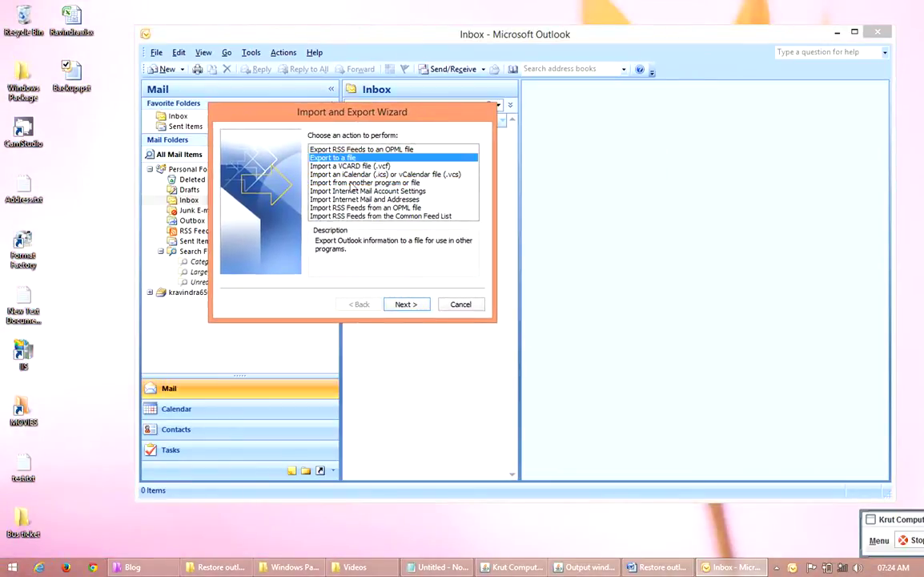
left_click(413, 184)
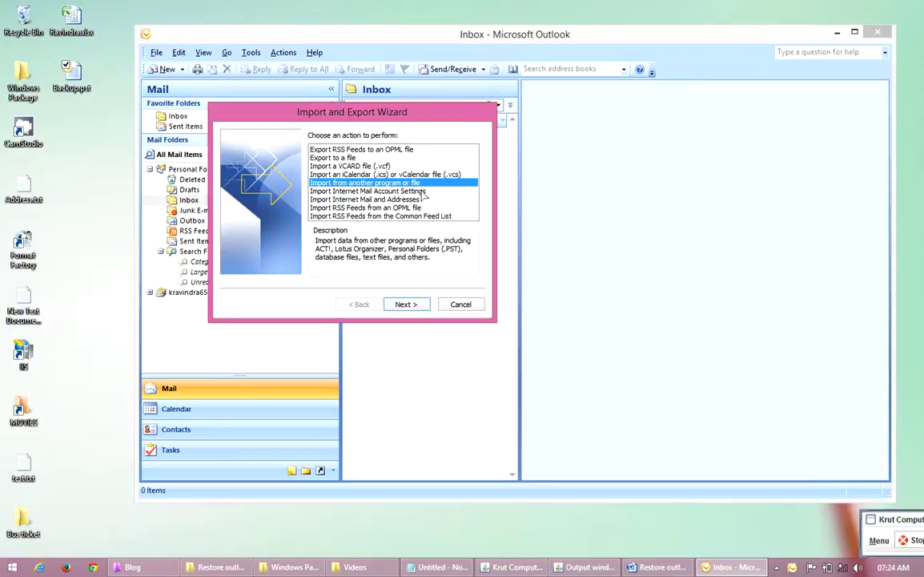
left_click(406, 305)
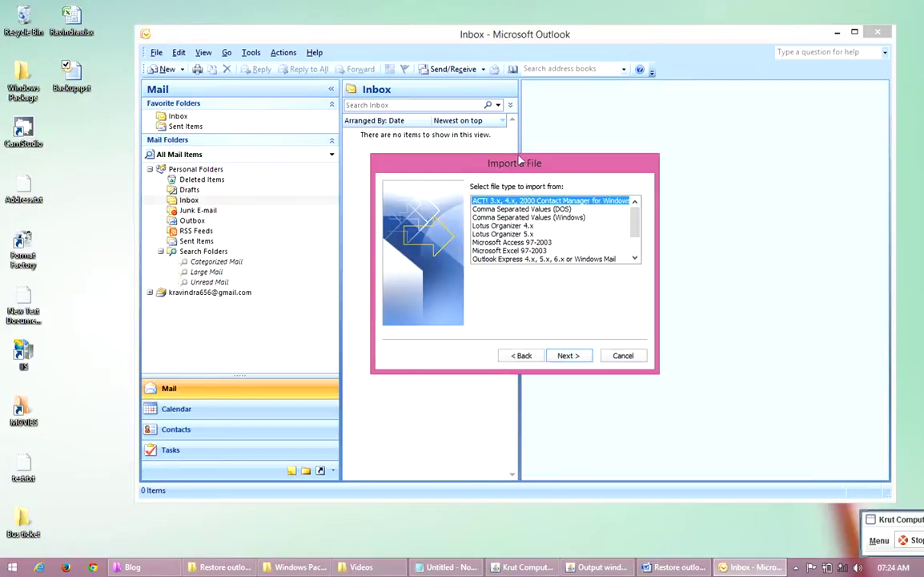
- Pick Personal Folder File (.pst) as the type to import from
left_click_drag(518, 168, 338, 96)
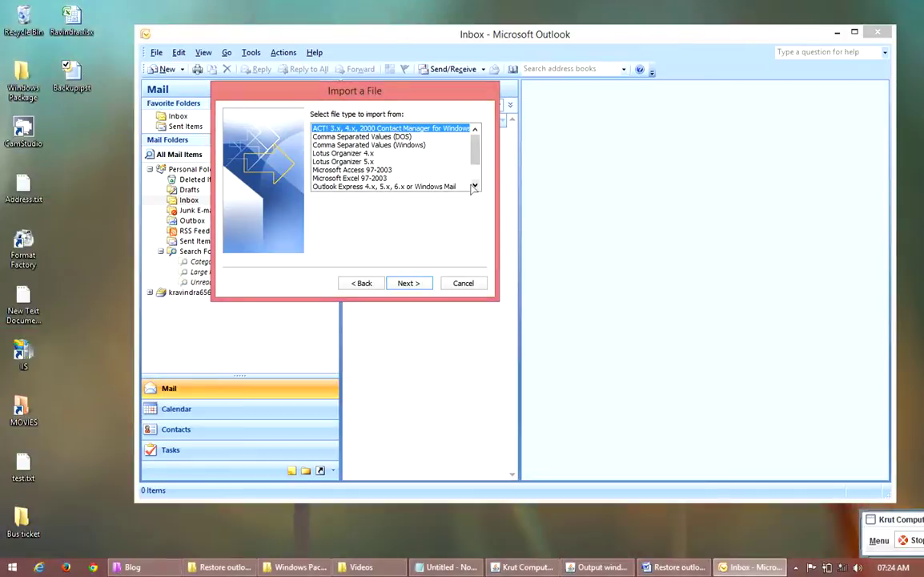
left_click(476, 186)
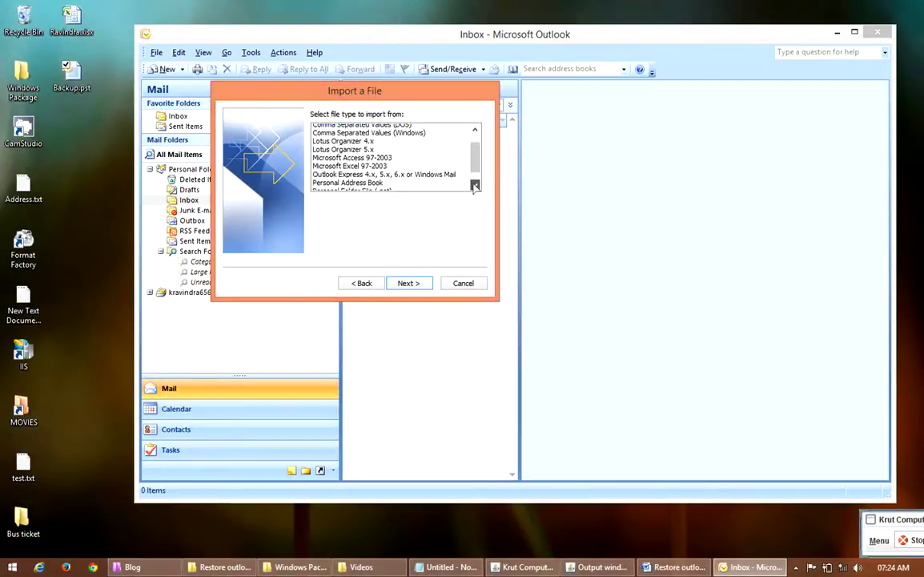
double_click(476, 186)
left_click(476, 186)
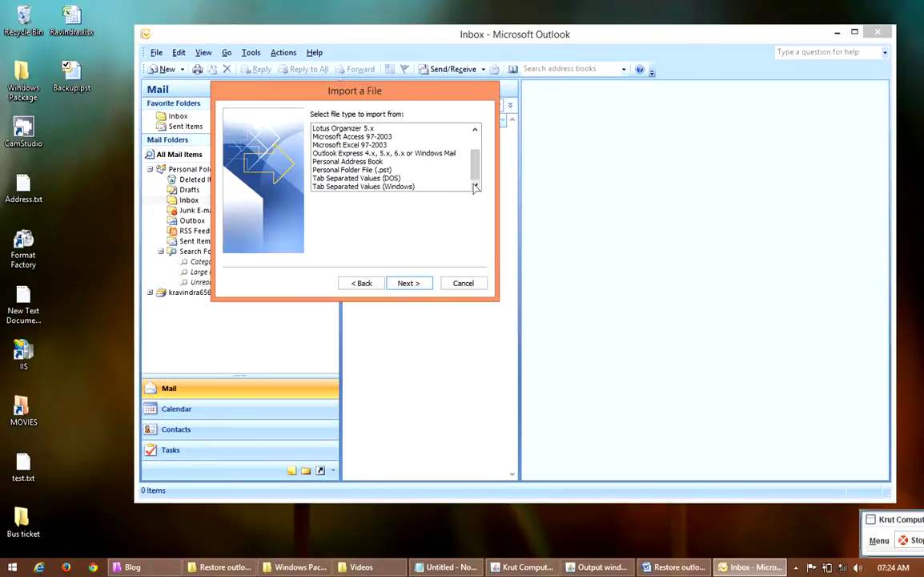
left_click(403, 171)
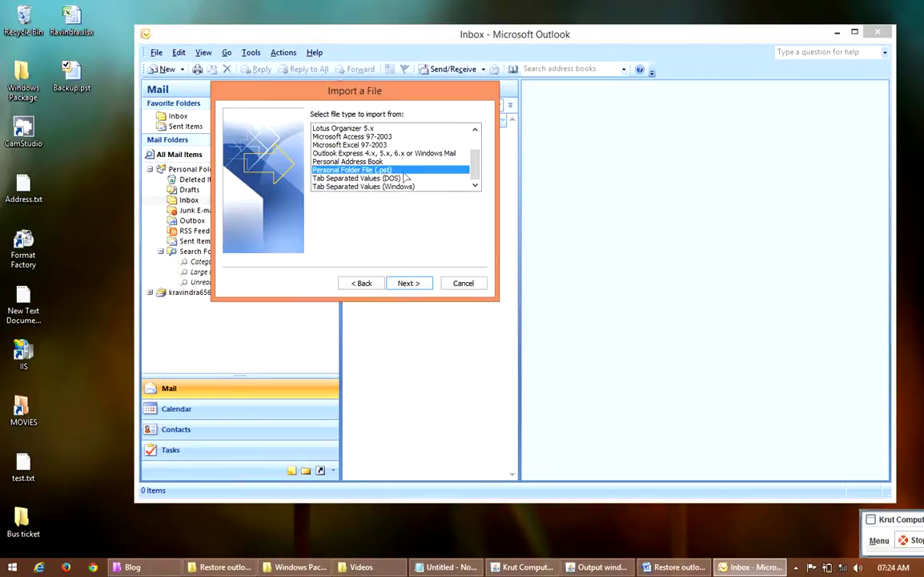
left_click(410, 283)
left_click_drag(469, 171, 310, 95)
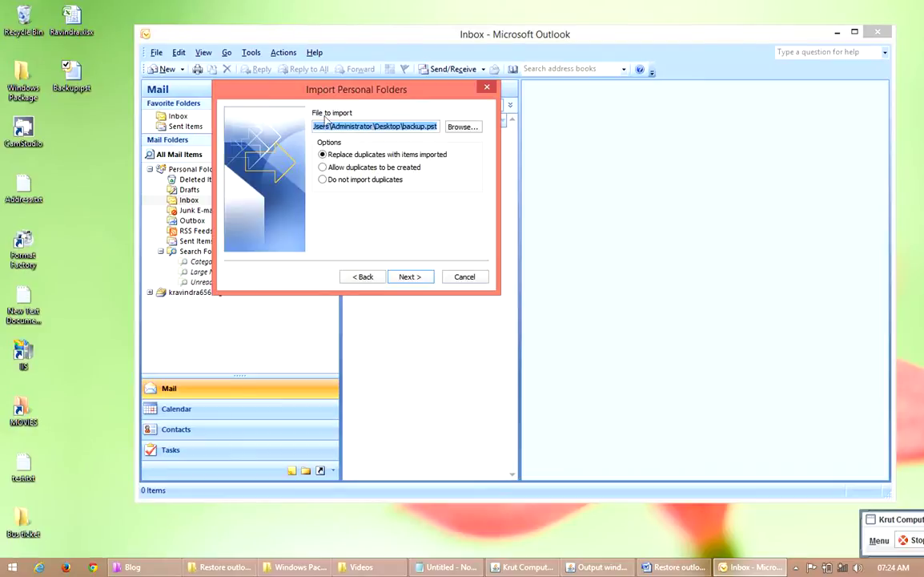
left_click(406, 127)
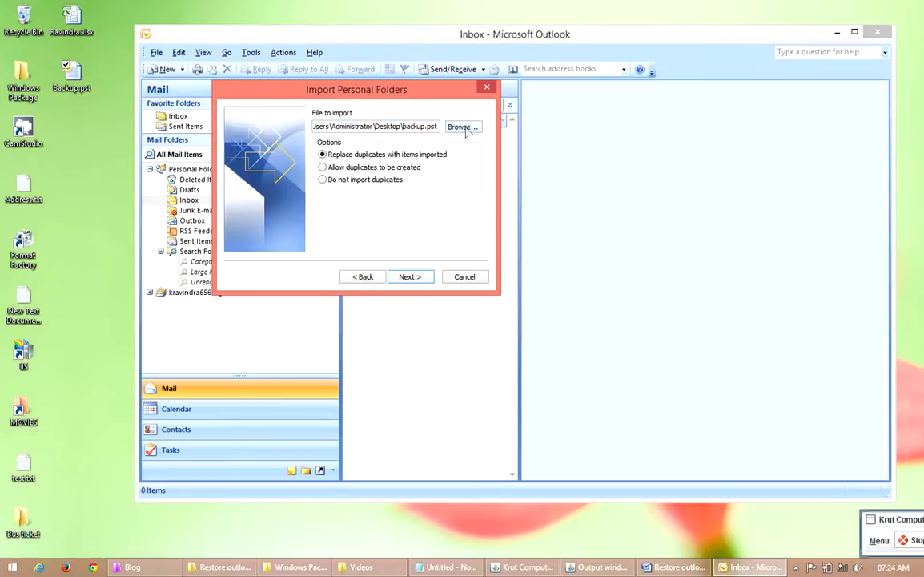
left_click(75, 80)
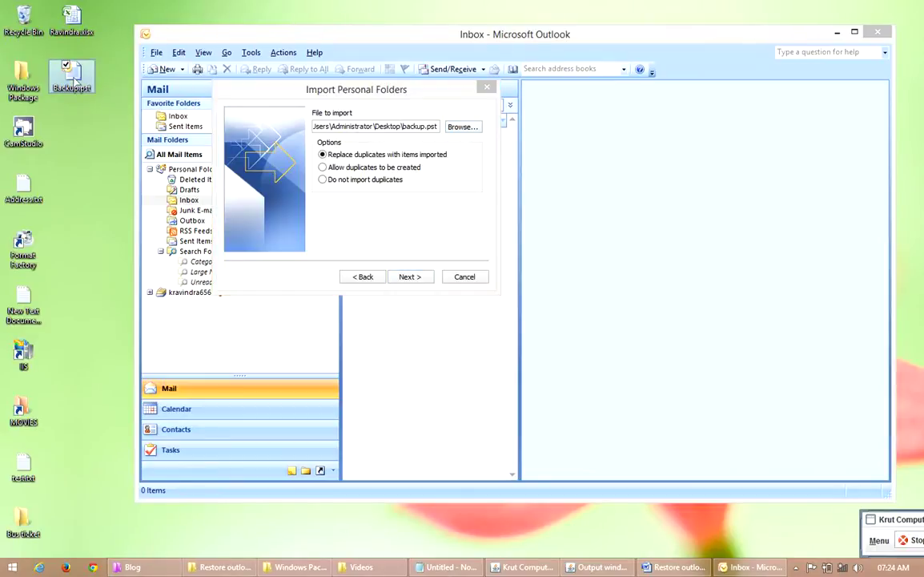
- Browse to the Desktop and choose Backup.pst as the file to import
left_click(479, 128)
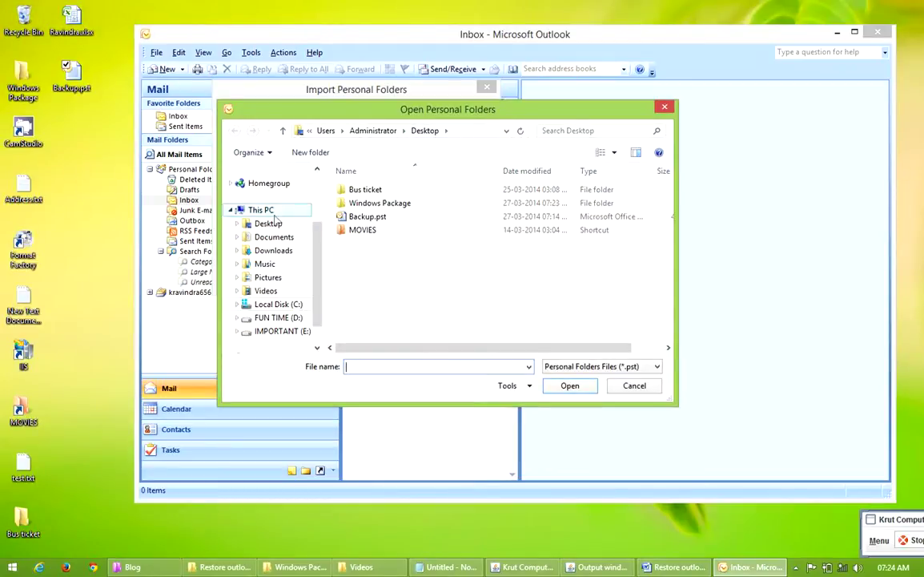
left_click(266, 209)
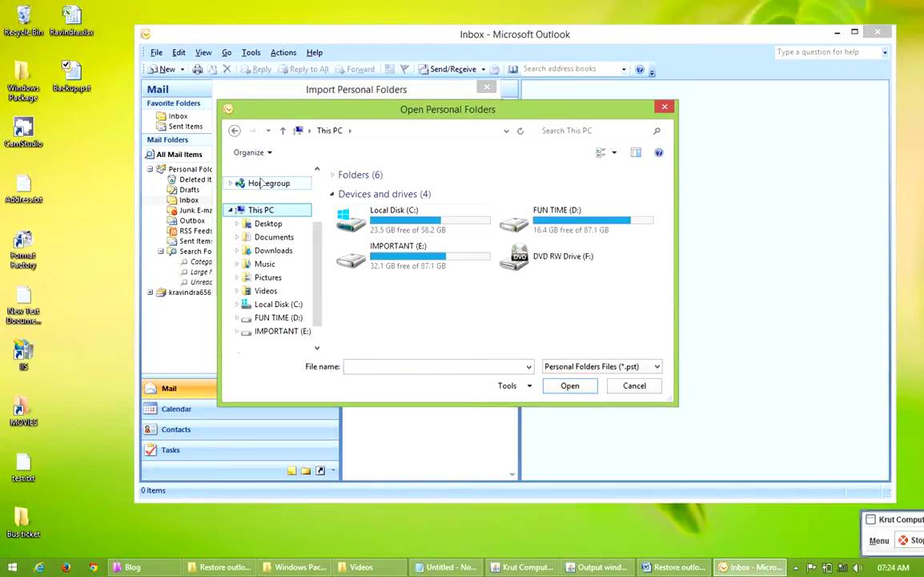
scroll(317, 249, "up", 2)
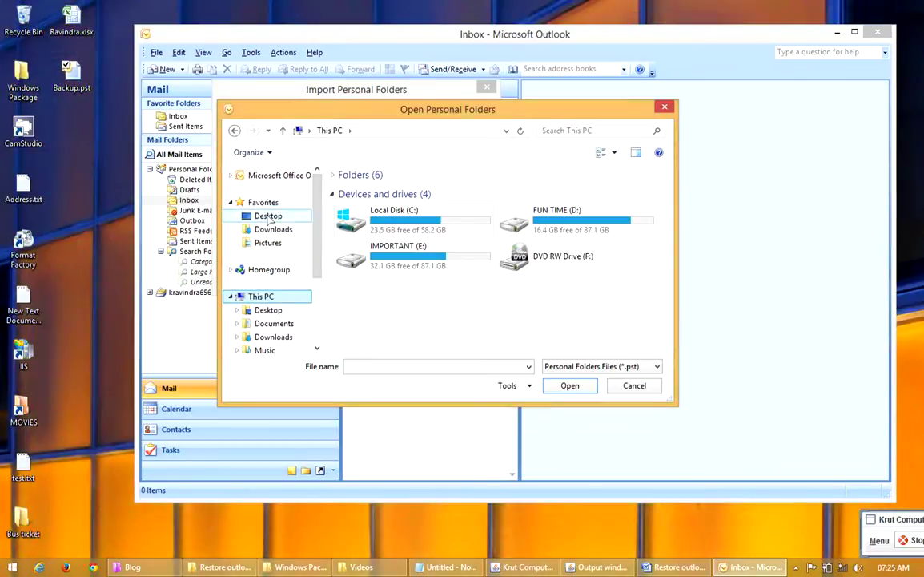
left_click(270, 218)
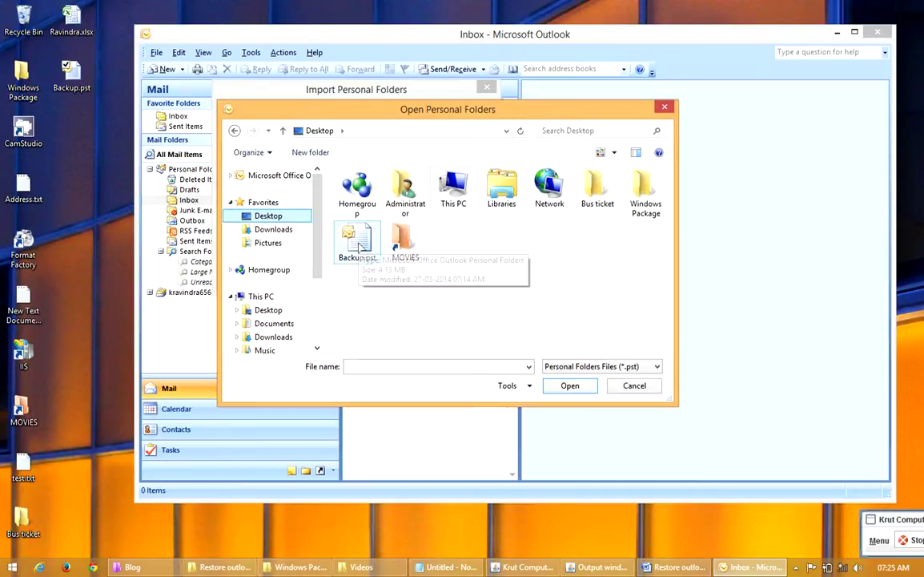
left_click(353, 247)
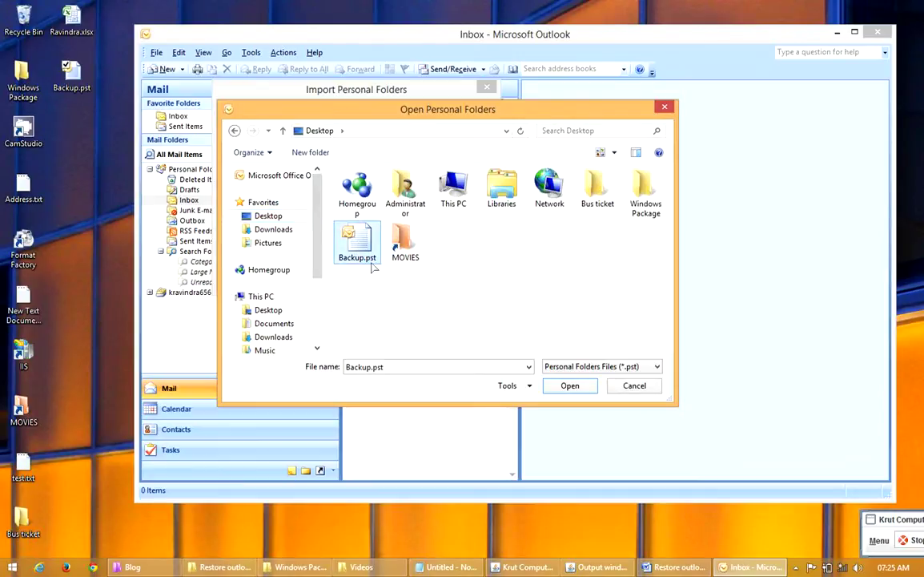
left_click(570, 386)
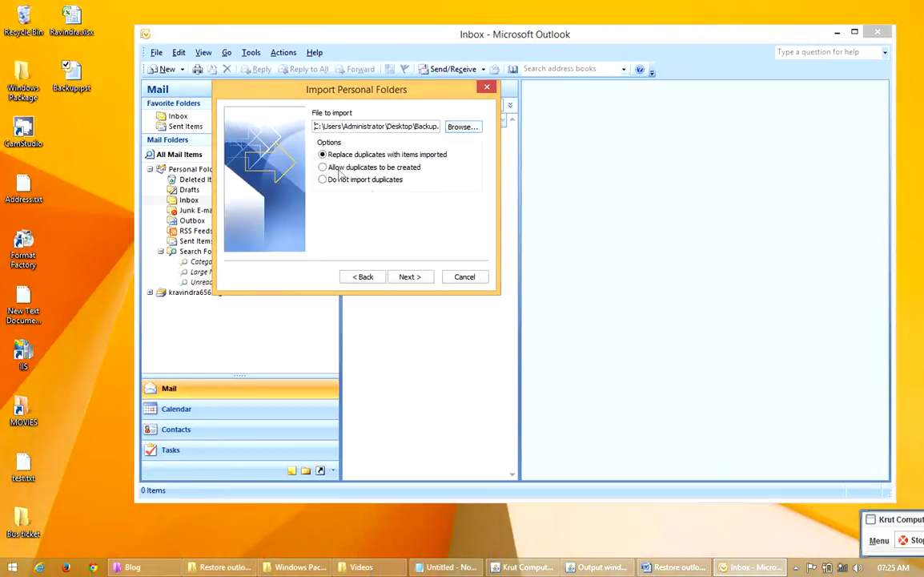
- Enter the Backup.pst password and confirm the password prompts
left_click(409, 278)
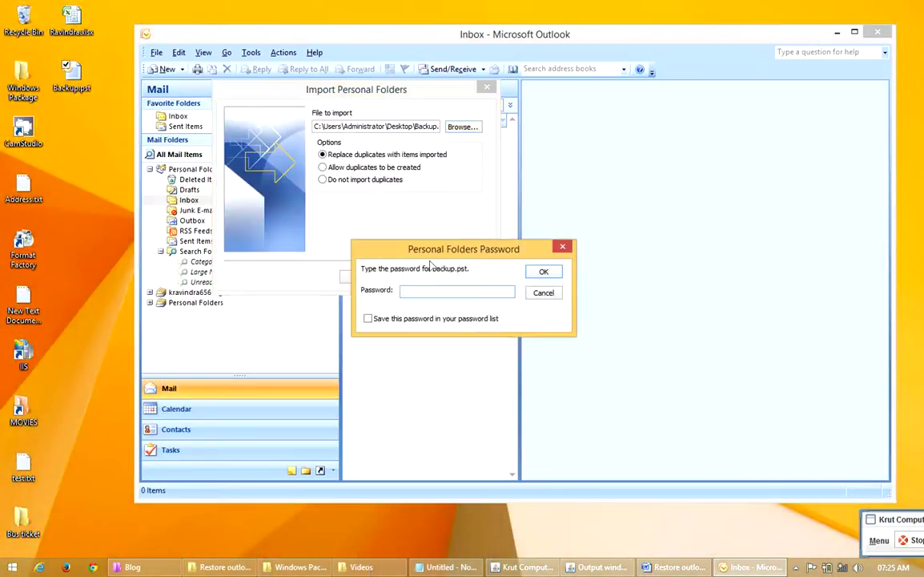
left_click_drag(418, 246, 398, 203)
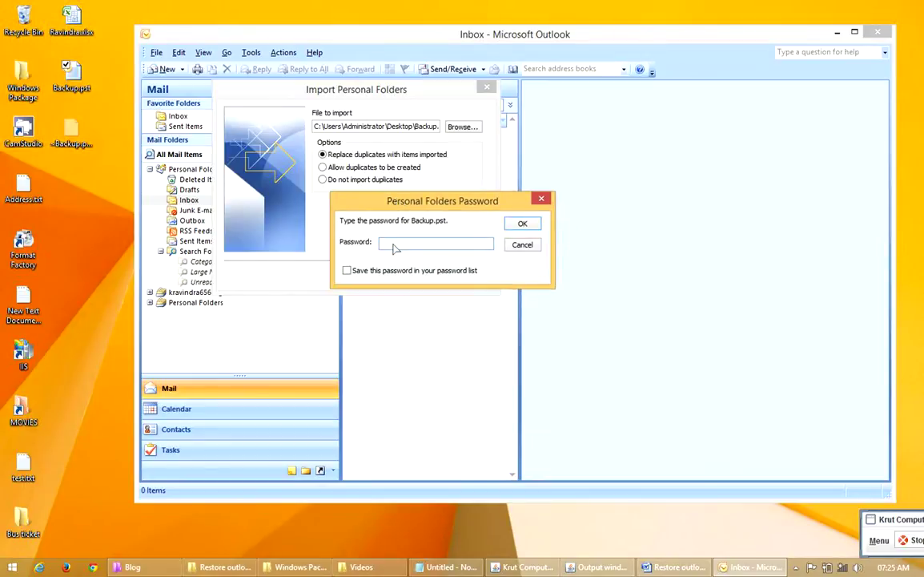
type("3")
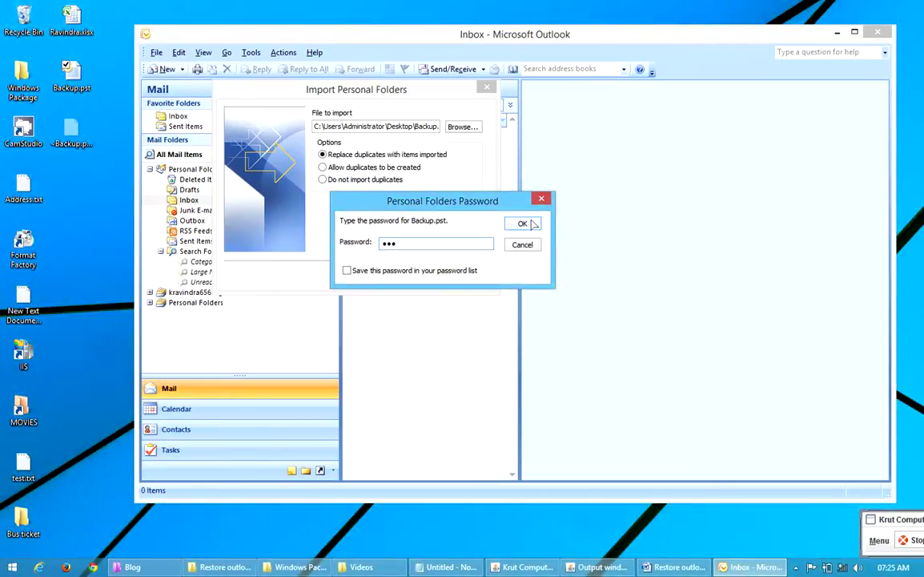
left_click(523, 225)
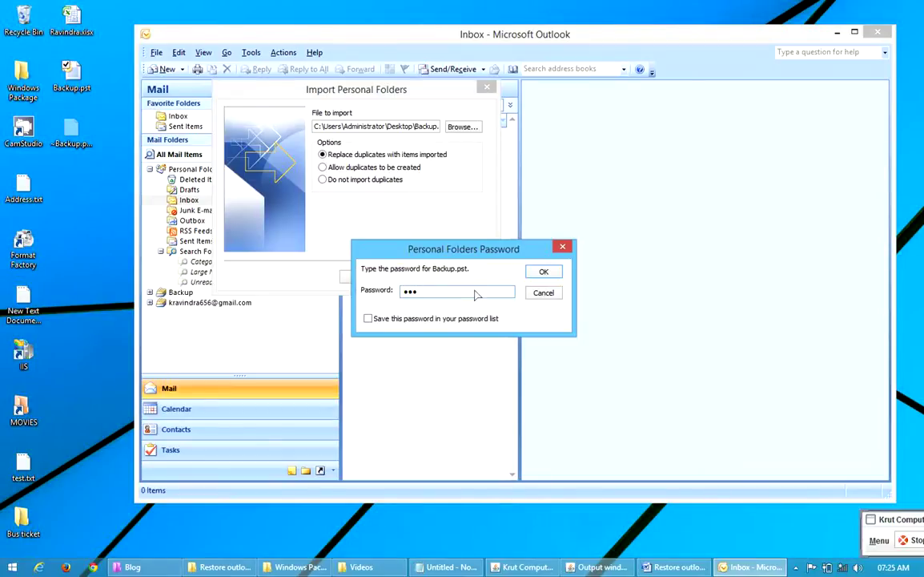
left_click(554, 275)
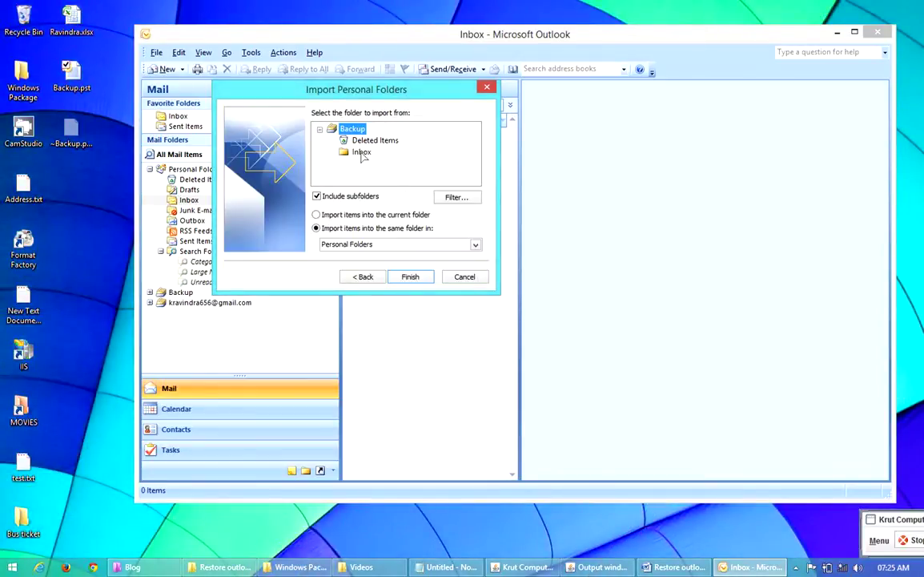
- Select the backup's Inbox folder and finish the import
left_click(361, 152)
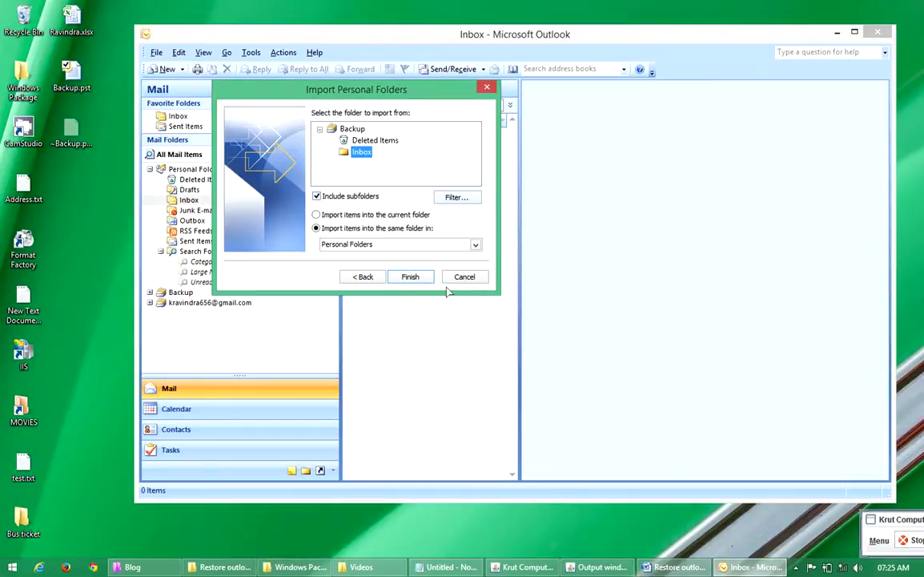
left_click(411, 276)
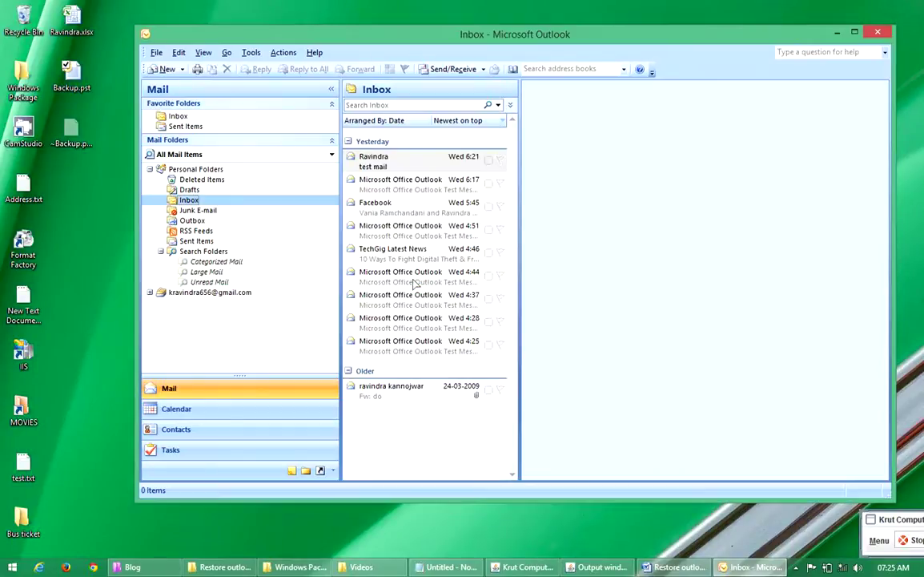
- Read through the restored Inbox messages, from 'test mail' down to the Wed 4:25 message
left_click(417, 187)
left_click(409, 204)
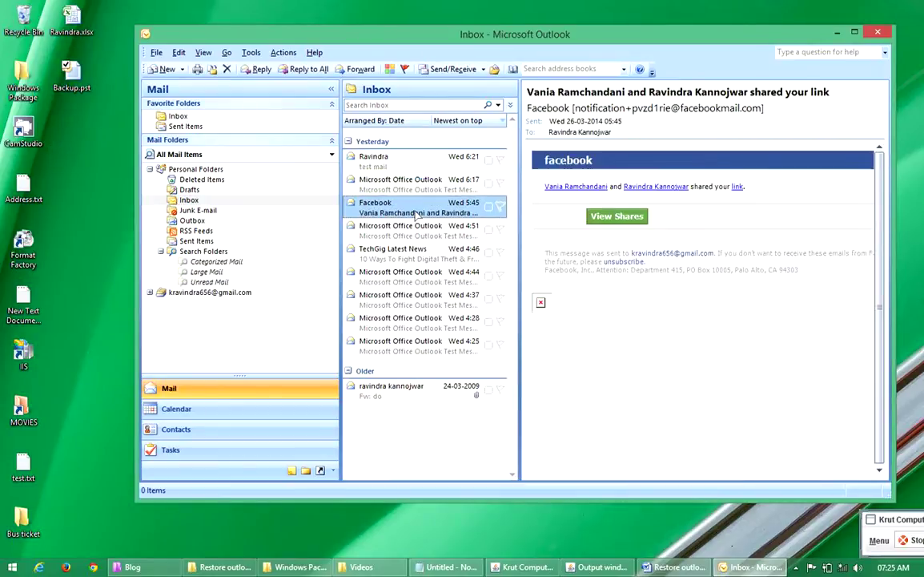
left_click(412, 184)
left_click(415, 166)
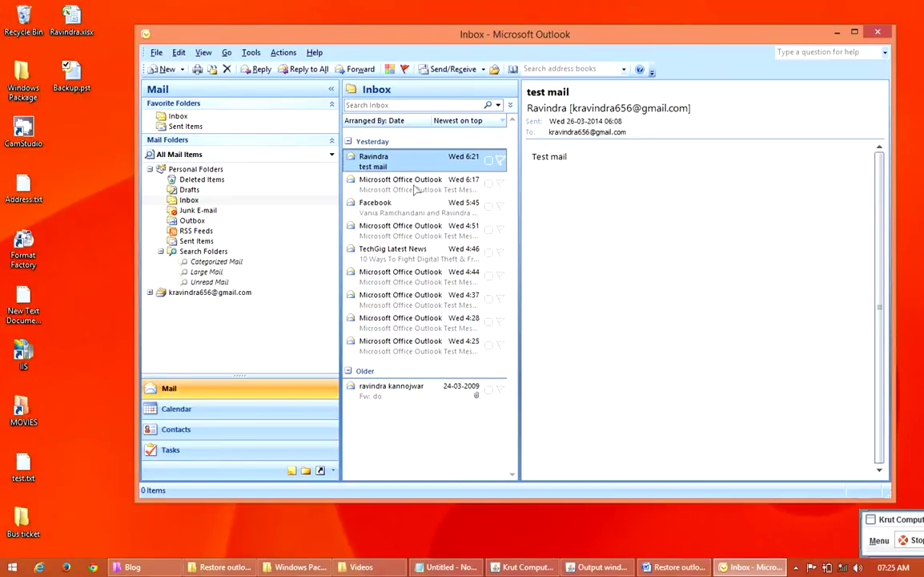
left_click(416, 189)
left_click(417, 211)
left_click(425, 235)
left_click(421, 253)
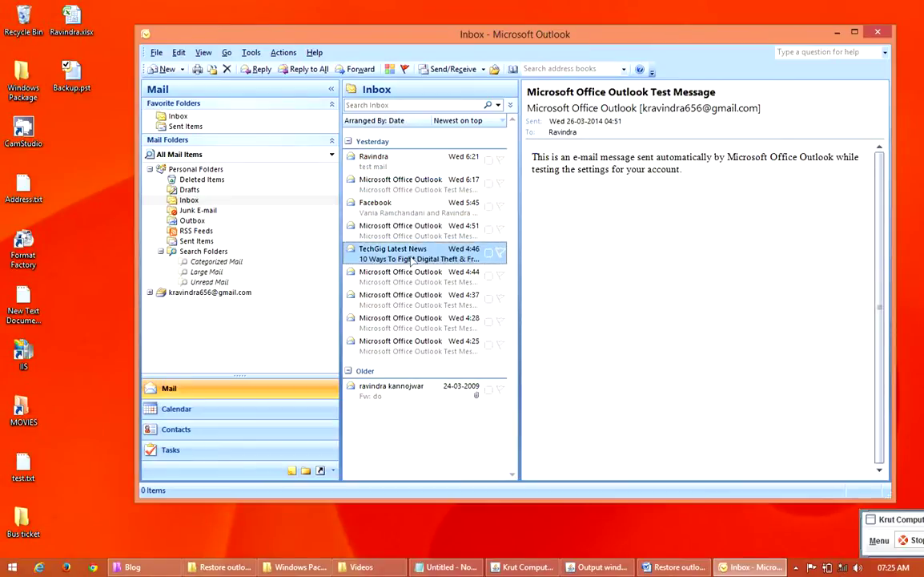
left_click(264, 200)
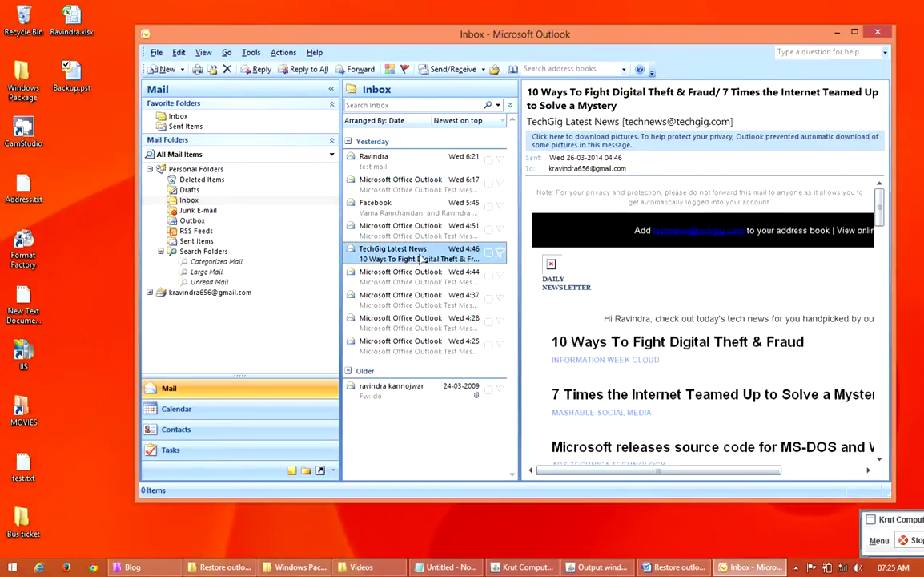
left_click(409, 231)
left_click(405, 208)
left_click(398, 186)
left_click(356, 157)
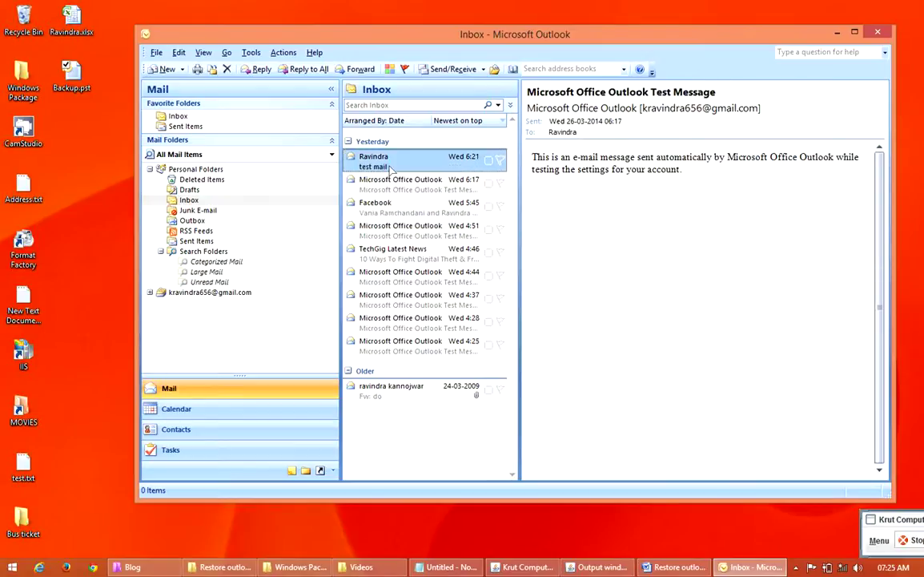
left_click(366, 183)
left_click(407, 210)
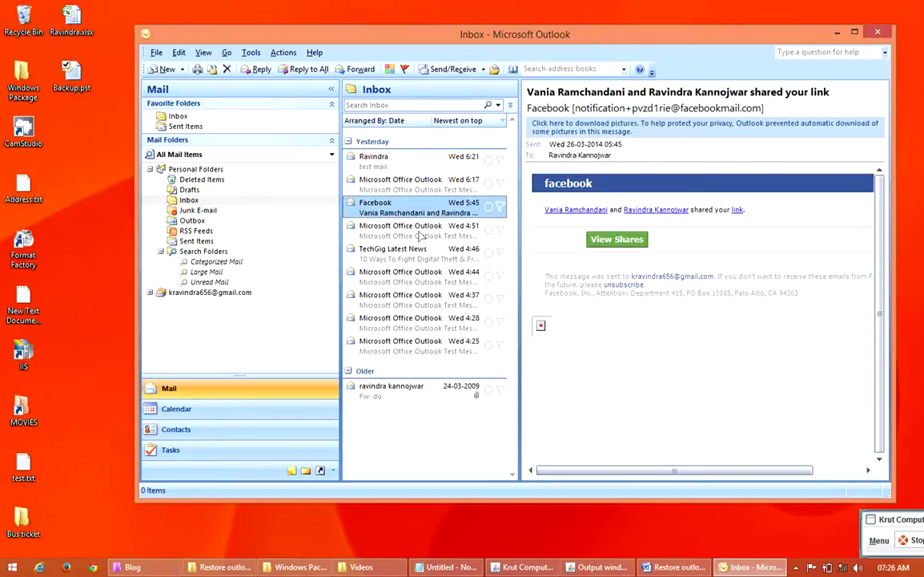
left_click(389, 232)
left_click(400, 252)
left_click(400, 276)
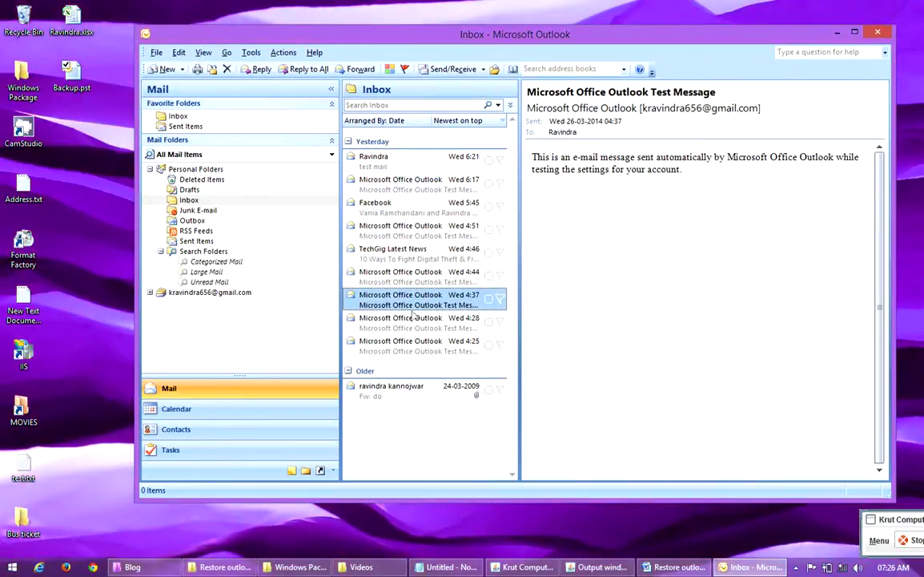
left_click(377, 298)
left_click(383, 321)
left_click(383, 344)
left_click(405, 212)
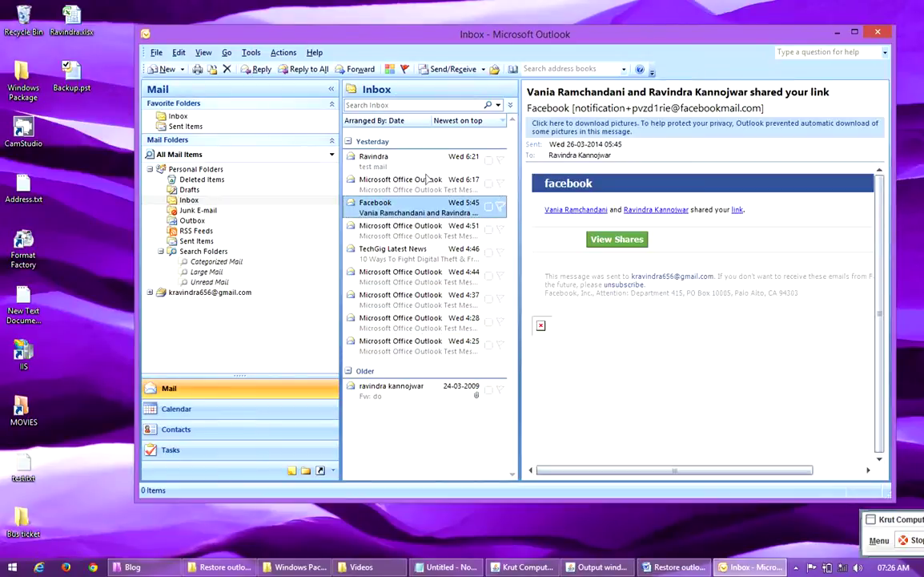
- Bring the Notepad notes forward and highlight the blog address line
left_click(669, 568)
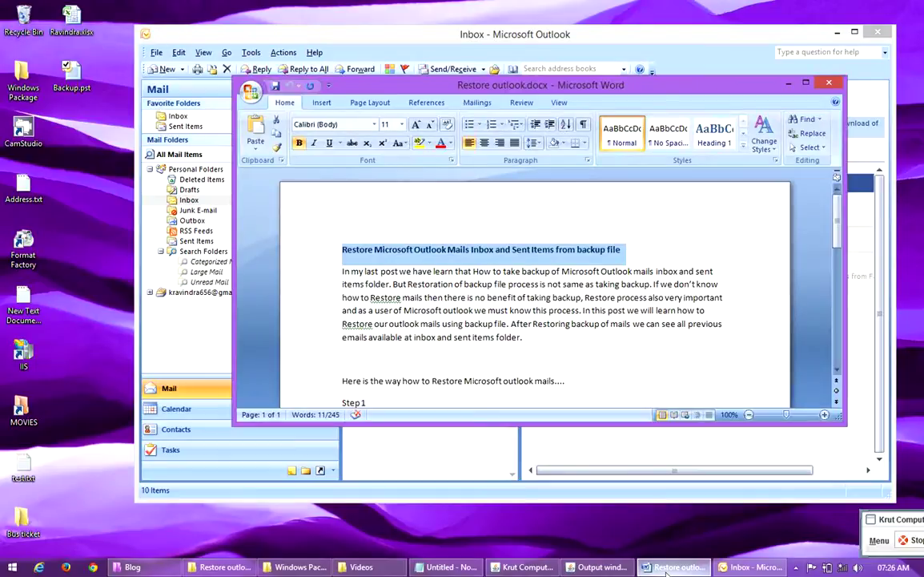
left_click(669, 568)
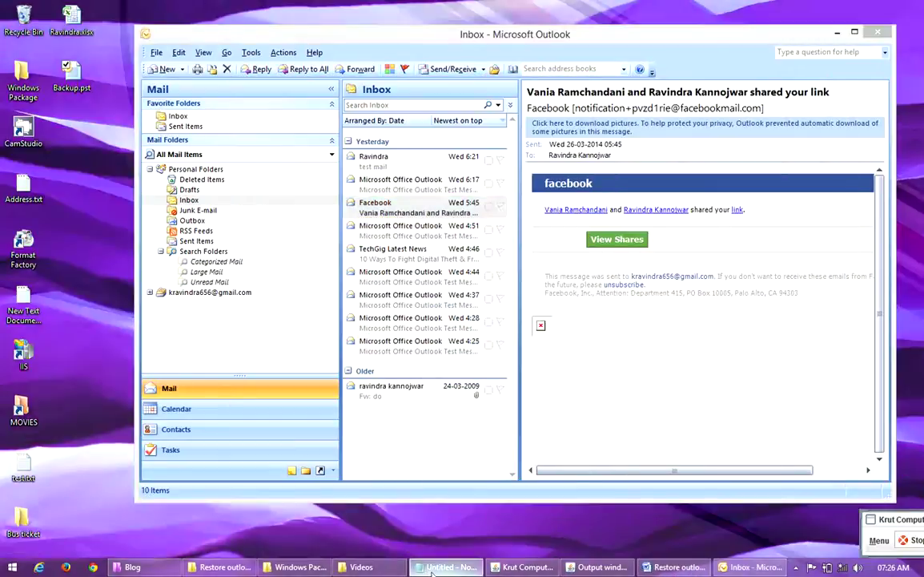
left_click(433, 569)
left_click(210, 313)
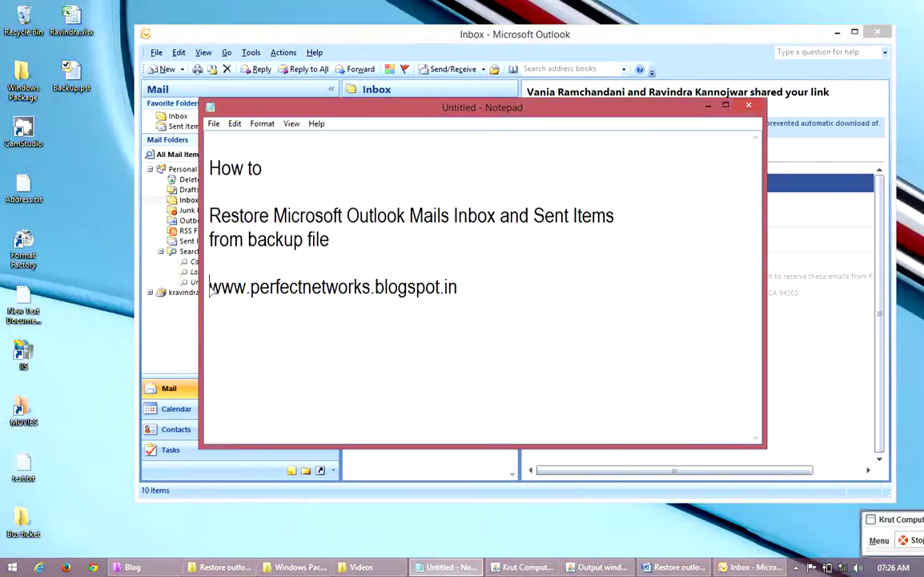
left_click_drag(210, 288, 467, 299)
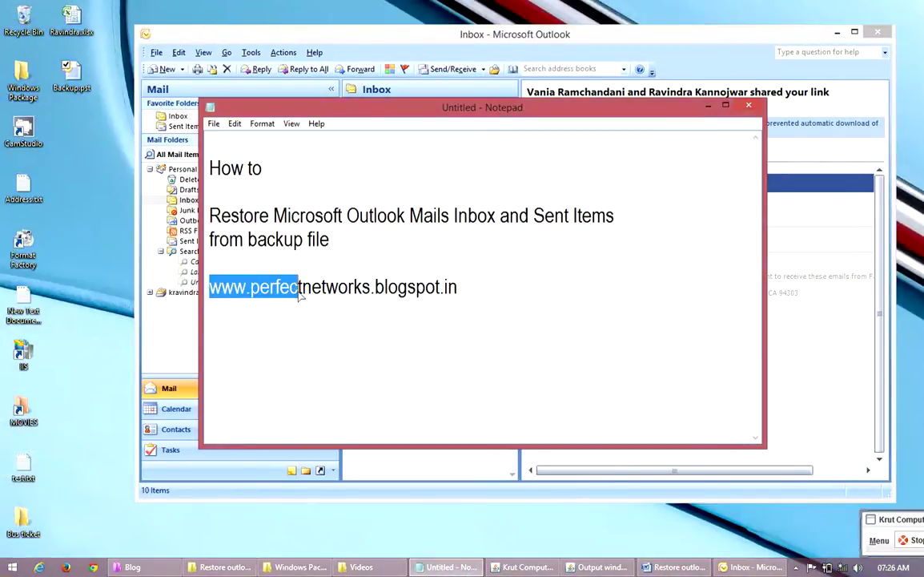
left_click(468, 306)
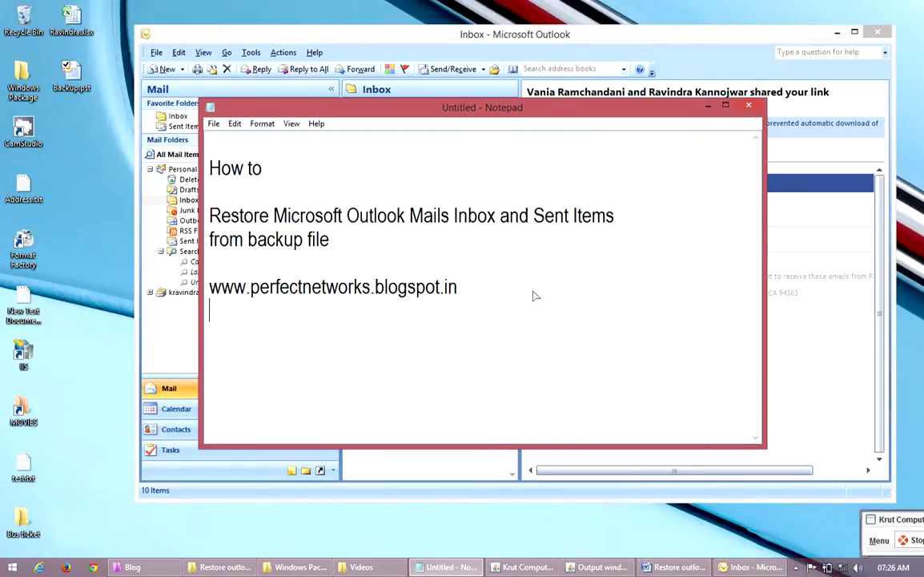